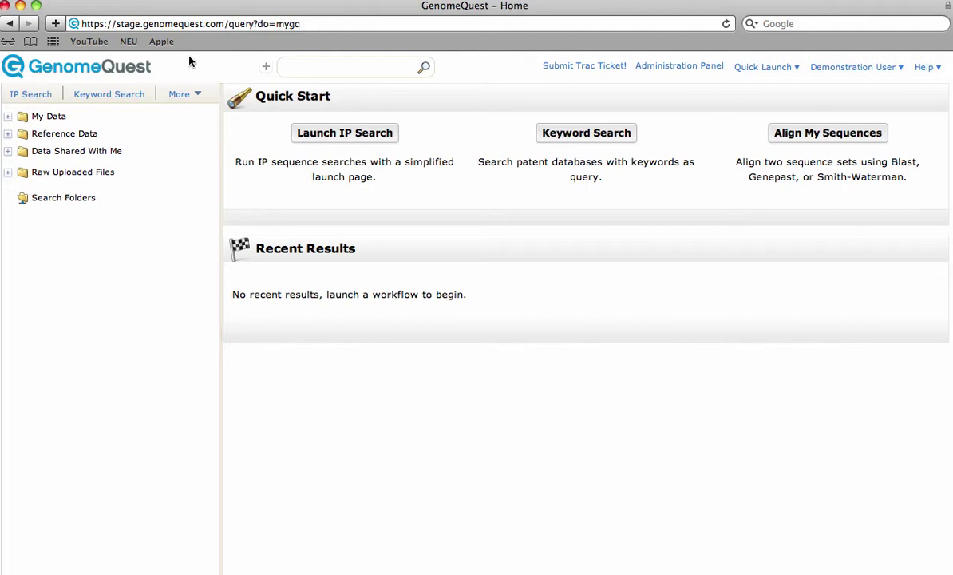
# Open Our Patent Filings, glance at Define Columns without changes, and browse the new-filing options.
pyautogui.click(180, 94)
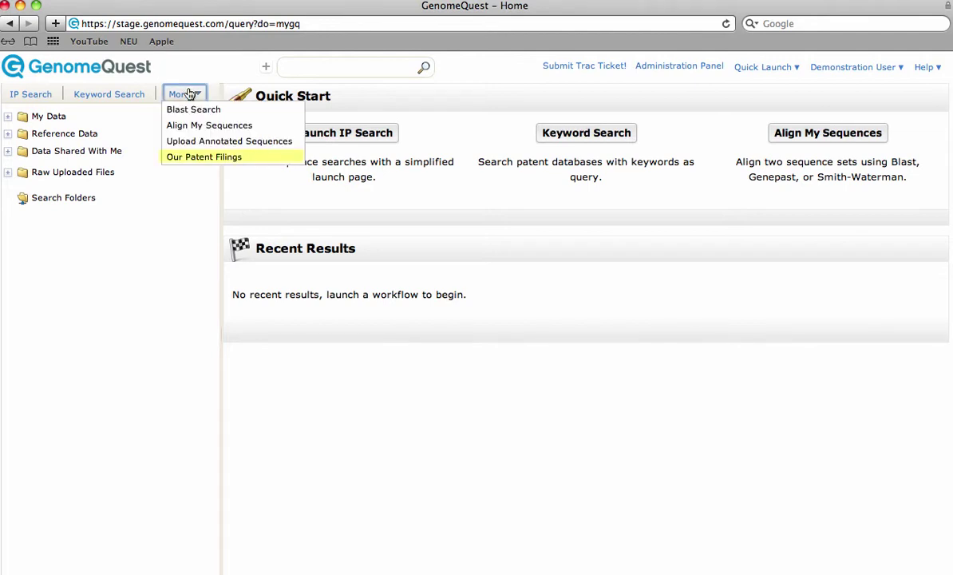
pyautogui.click(206, 156)
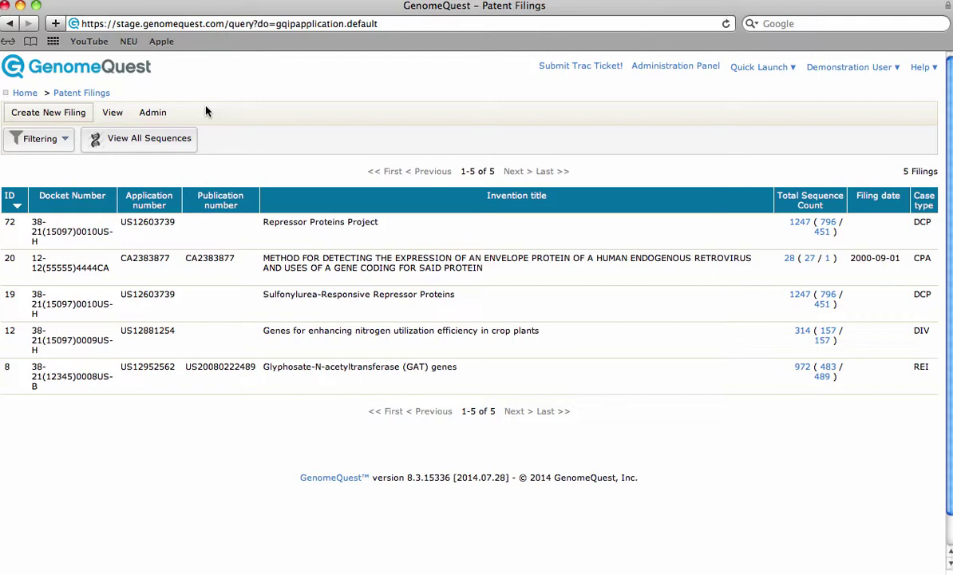
pyautogui.click(114, 114)
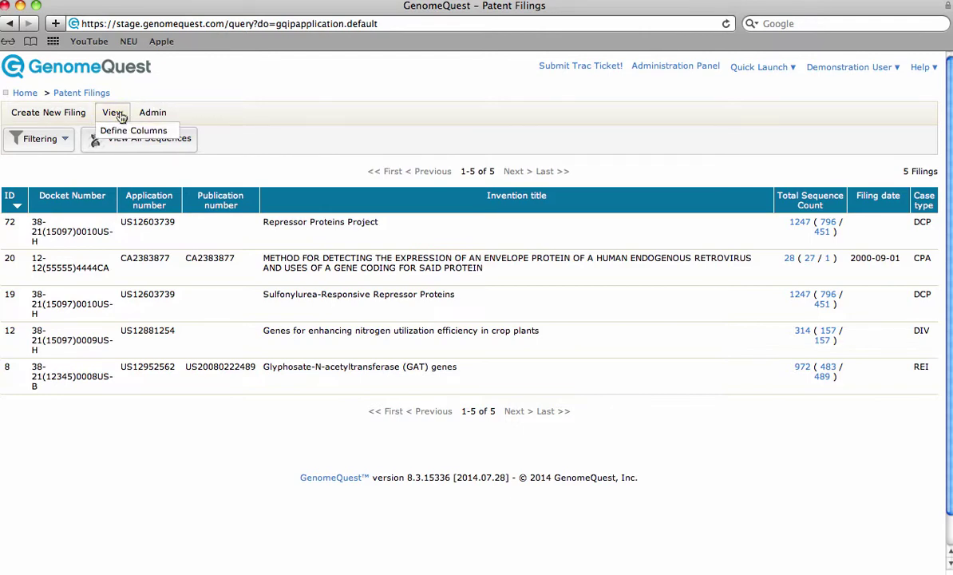
pyautogui.click(121, 129)
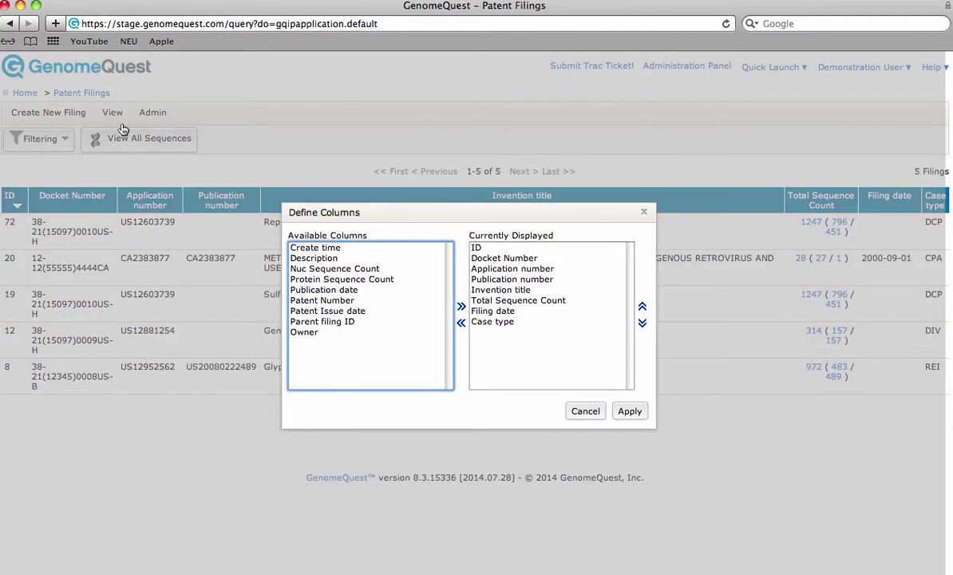
pyautogui.press('Escape')
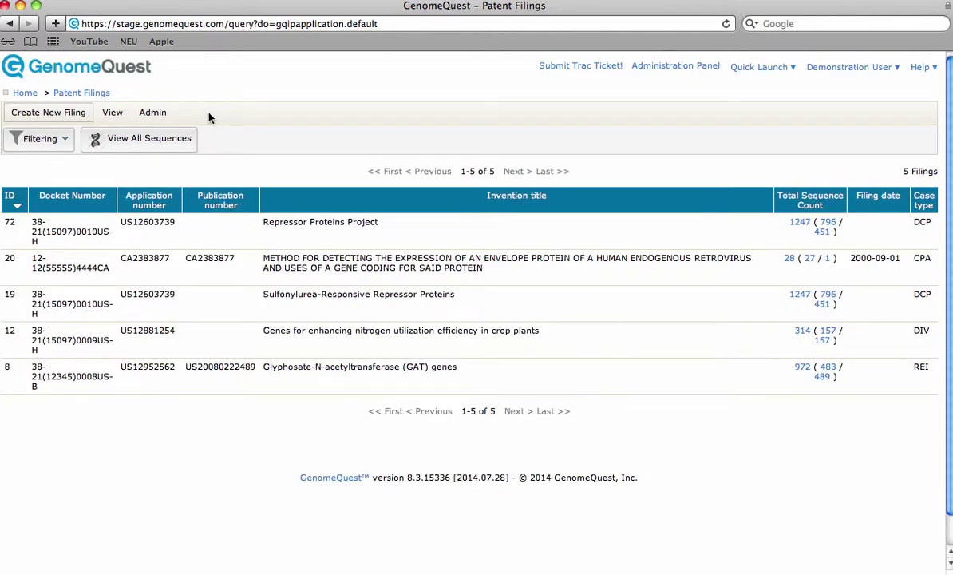
pyautogui.click(69, 113)
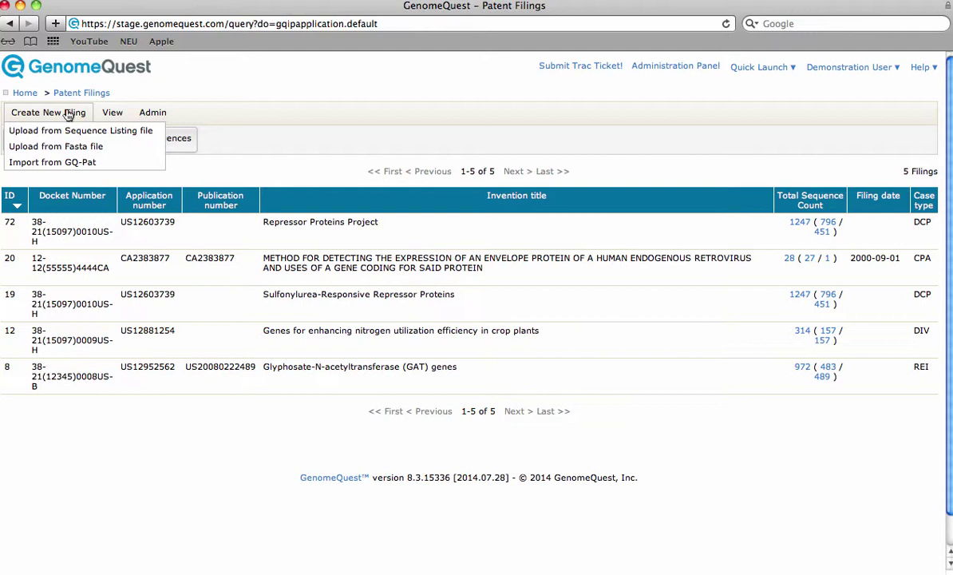
pyautogui.press('Down')
pyautogui.press('Down')
pyautogui.press('Down')
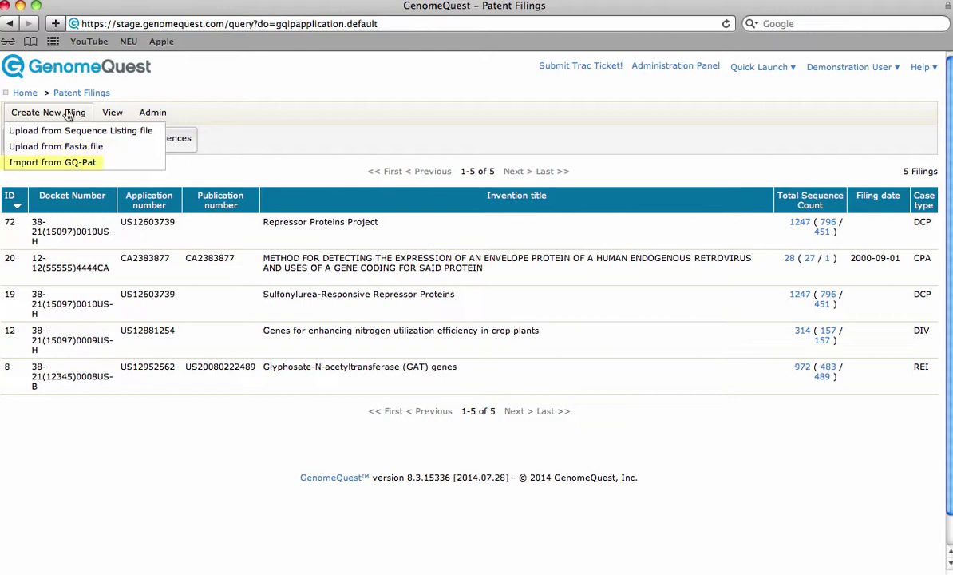
# Give filing 72 the description 'repressor protein diagnostics tool' and save it.
pyautogui.click(276, 221)
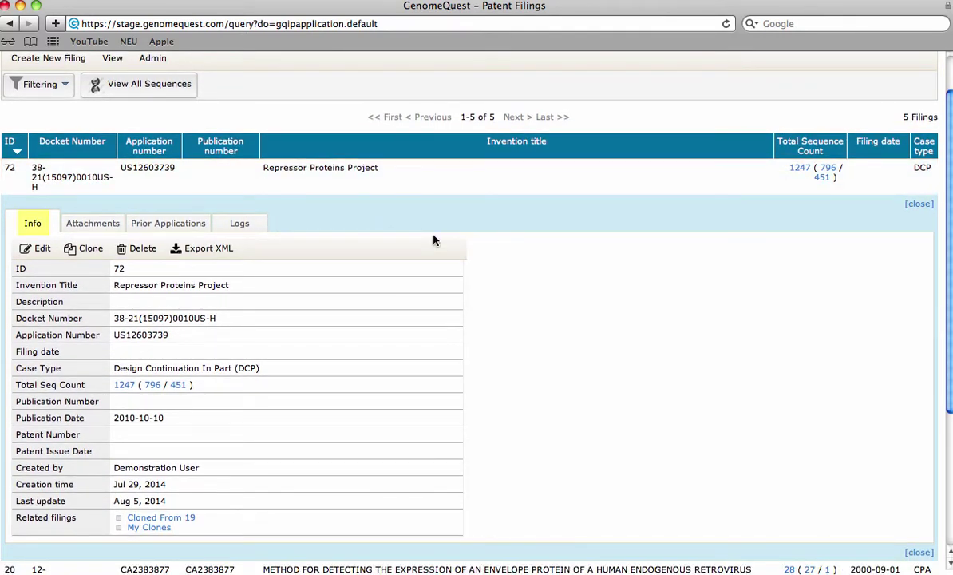
pyautogui.click(42, 251)
pyautogui.click(244, 358)
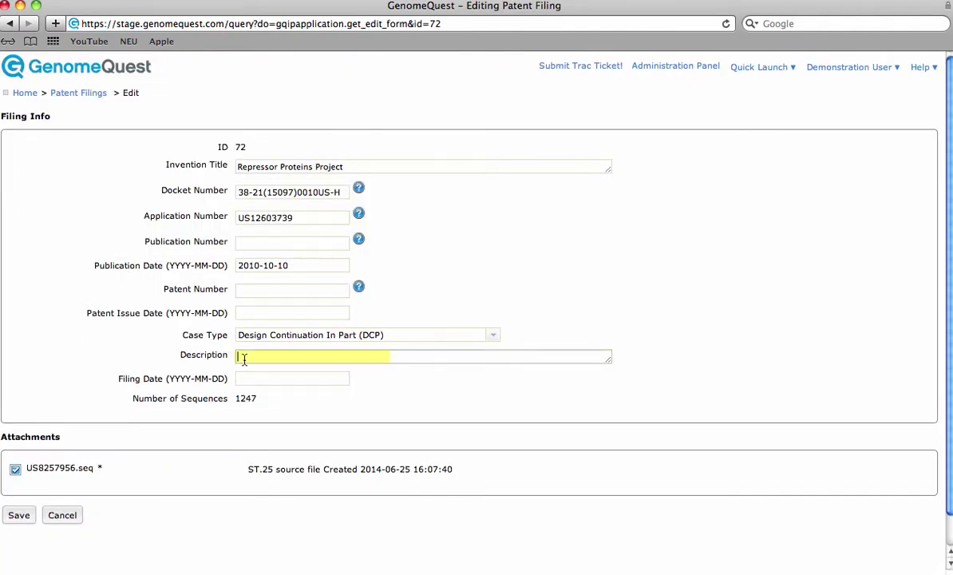
pyautogui.write('repressor protein diagnostics tool')
pyautogui.click(28, 516)
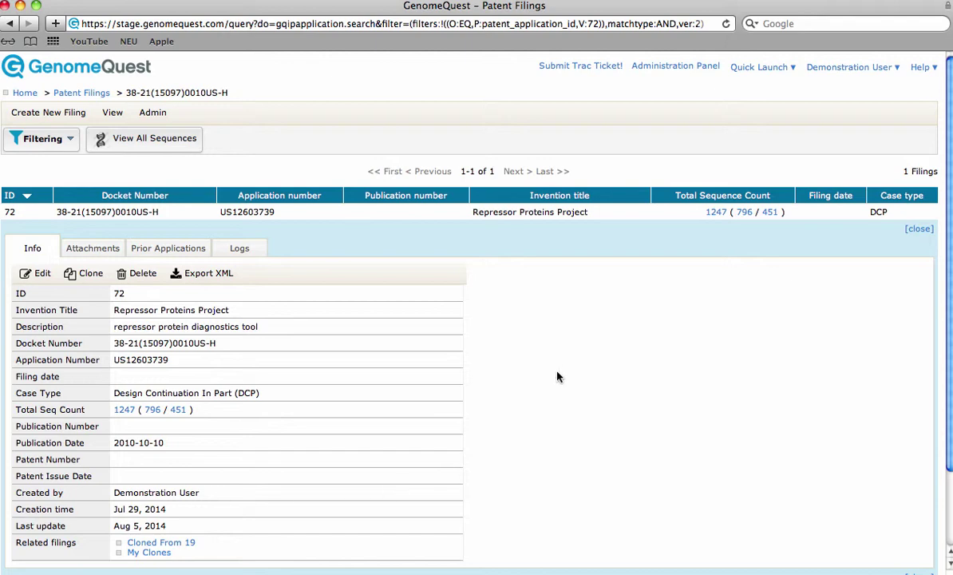
# Cancel a clone of filing 72, check its Attachments, then scroll through its Logs entries.
pyautogui.click(90, 273)
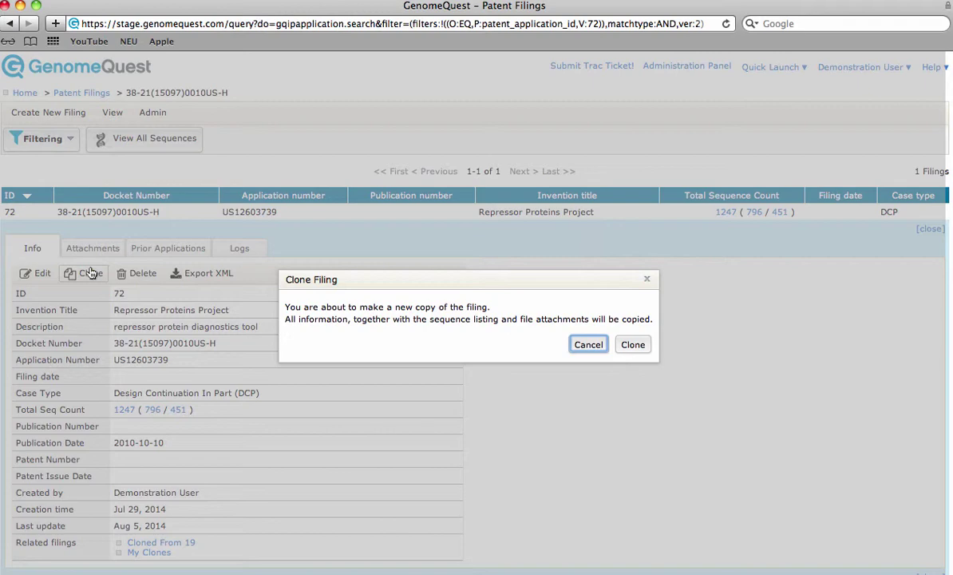
pyautogui.press('Escape')
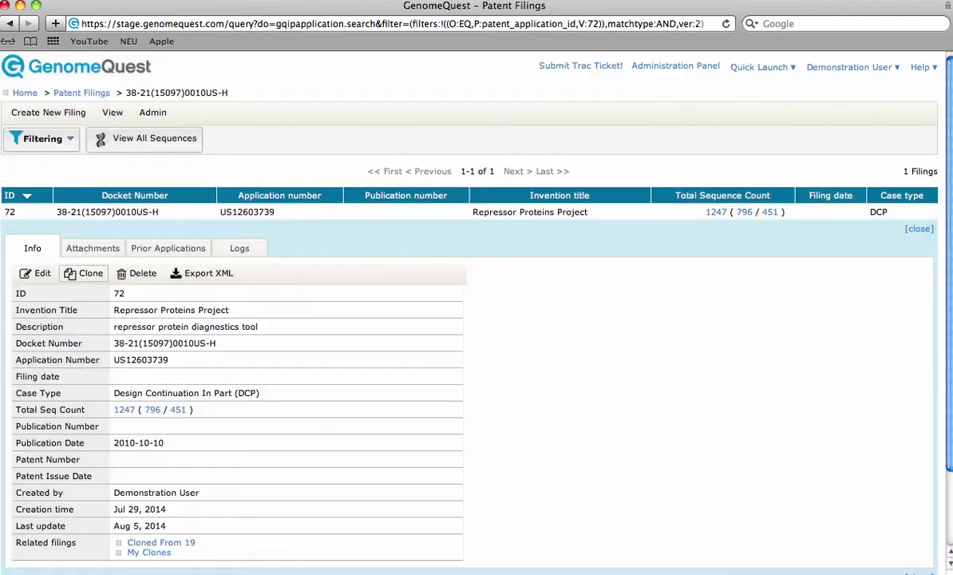
pyautogui.click(91, 249)
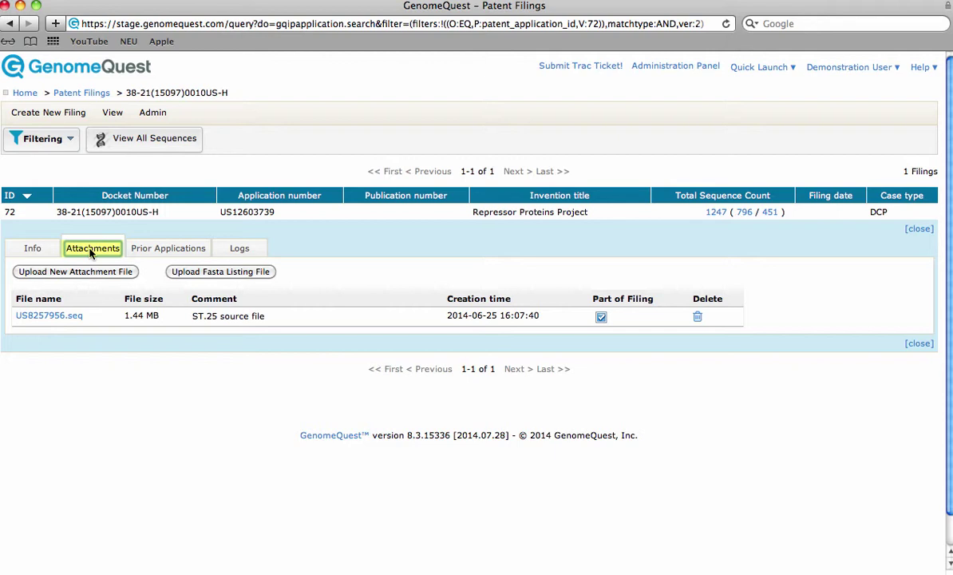
pyautogui.click(237, 251)
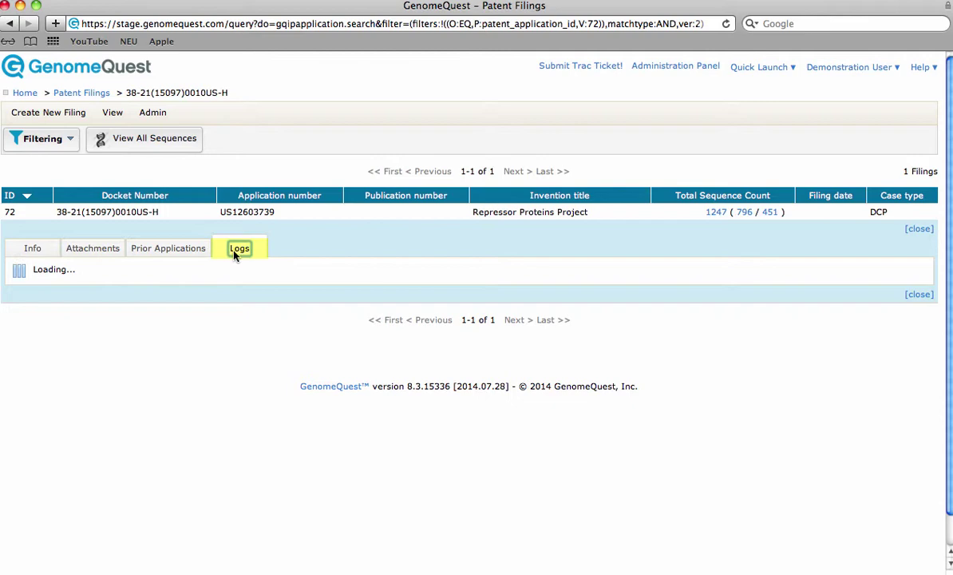
pyautogui.scroll(-3, 476, 289)
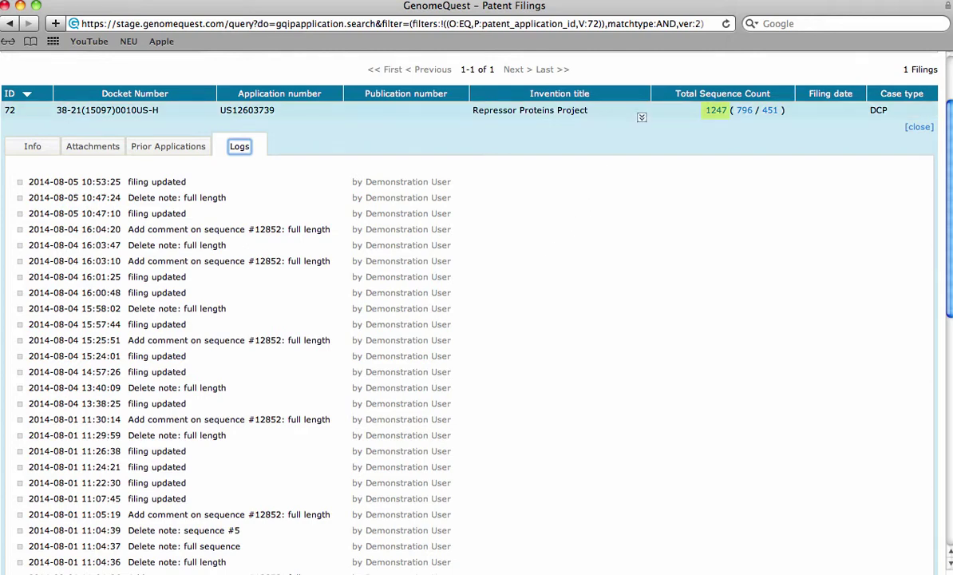
# Collapse the filing details and list all 1247 sequences of filing 72.
pyautogui.click(598, 110)
pyautogui.click(744, 178)
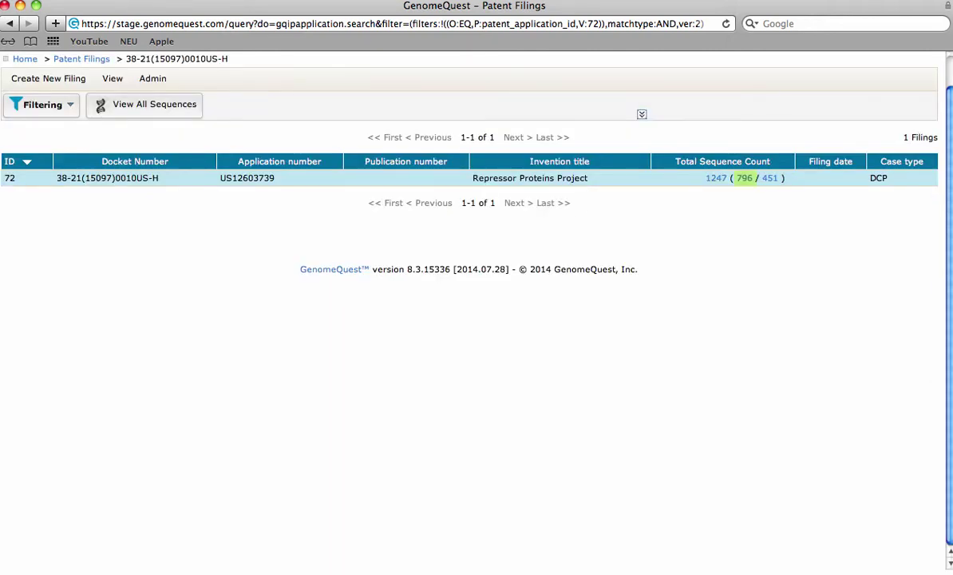
pyautogui.click(770, 178)
pyautogui.click(715, 178)
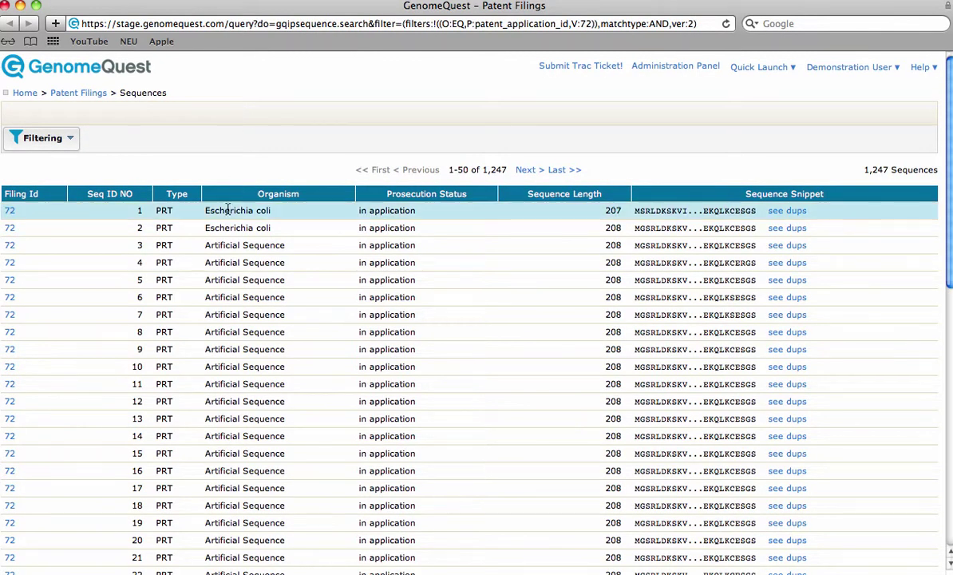
# Add the comment 'full length' to sequence 1 (Escherichia coli).
pyautogui.click(159, 212)
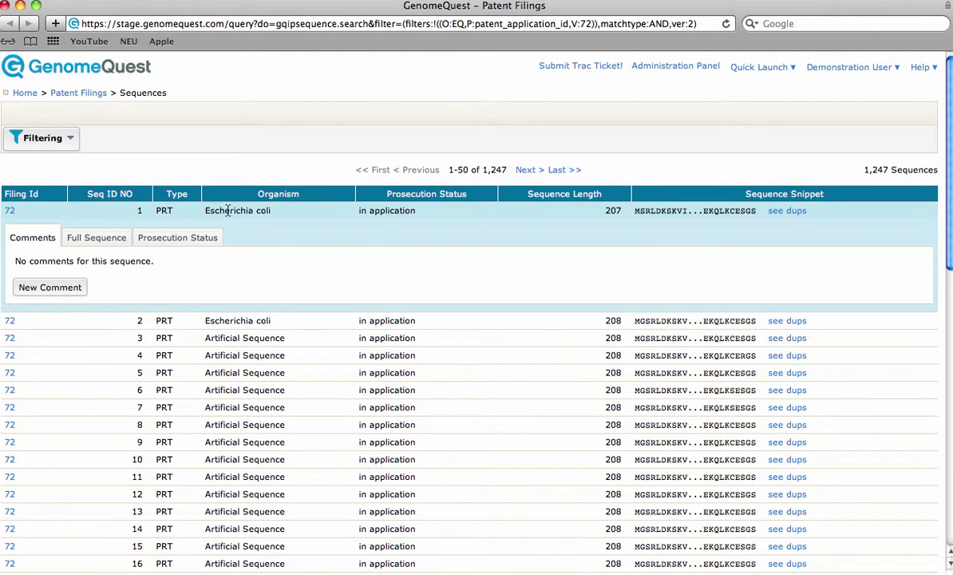
pyautogui.click(75, 286)
pyautogui.click(313, 310)
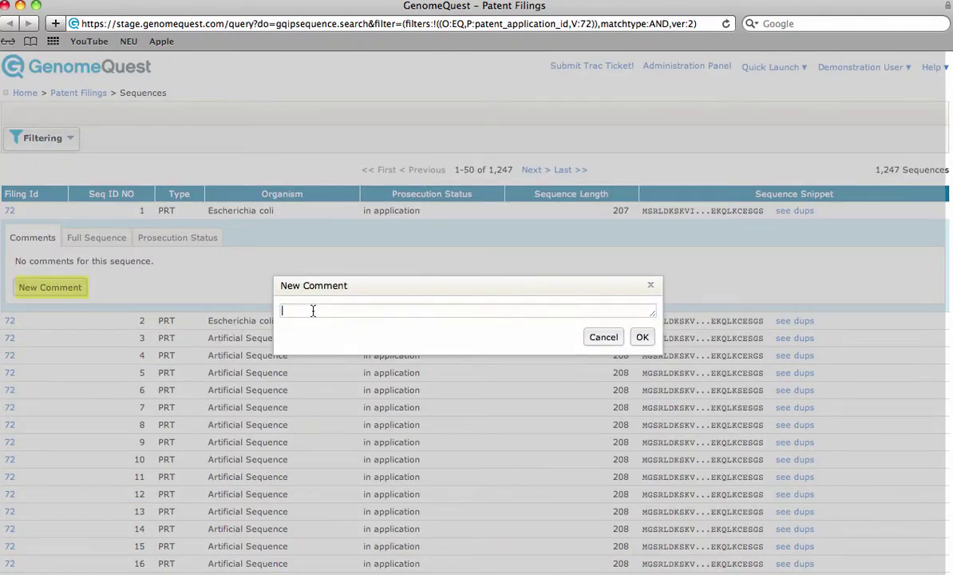
pyautogui.write('full length')
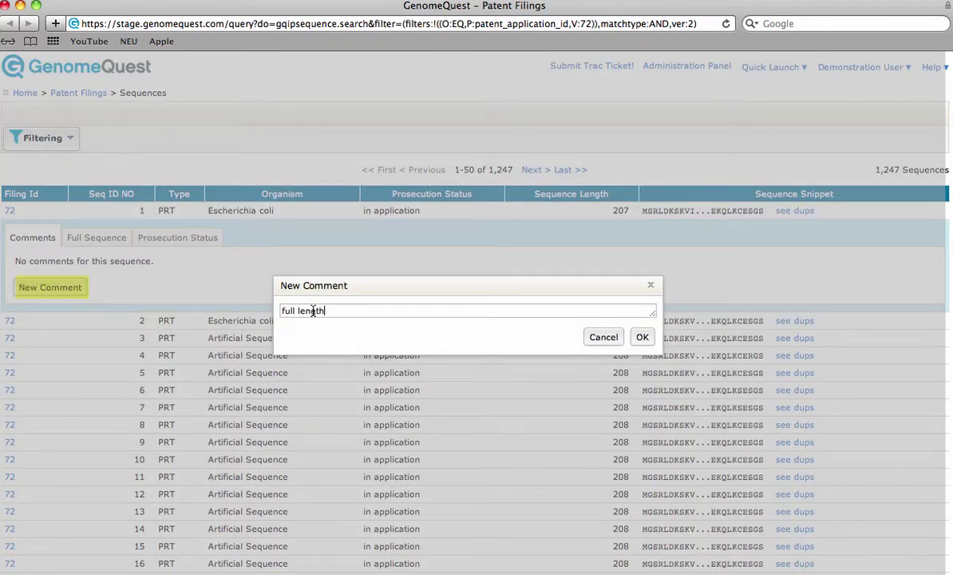
pyautogui.click(642, 337)
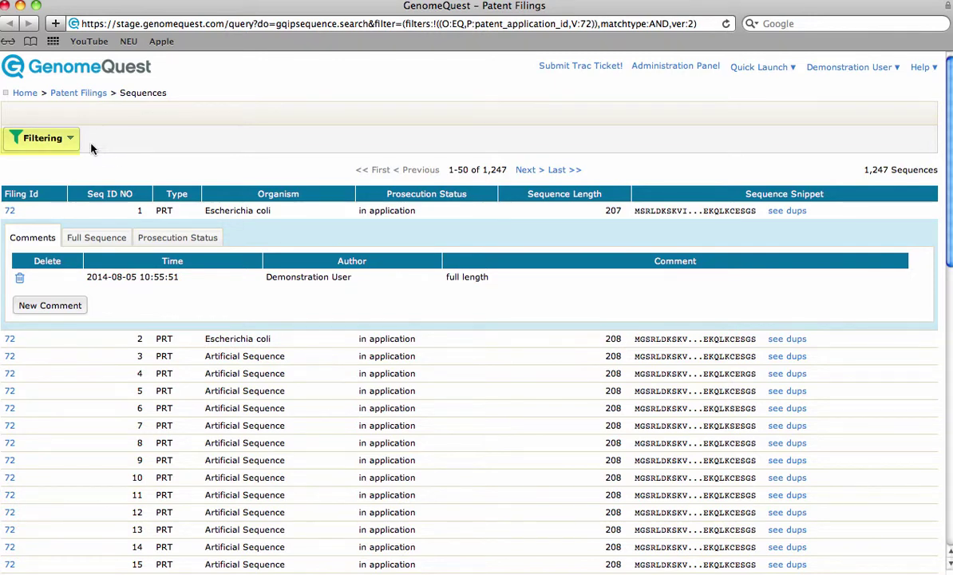
# Filter the sequences on Sequence Comment equals 'full length', narrowing 1,247 to 8 results.
pyautogui.click(63, 142)
pyautogui.click(74, 223)
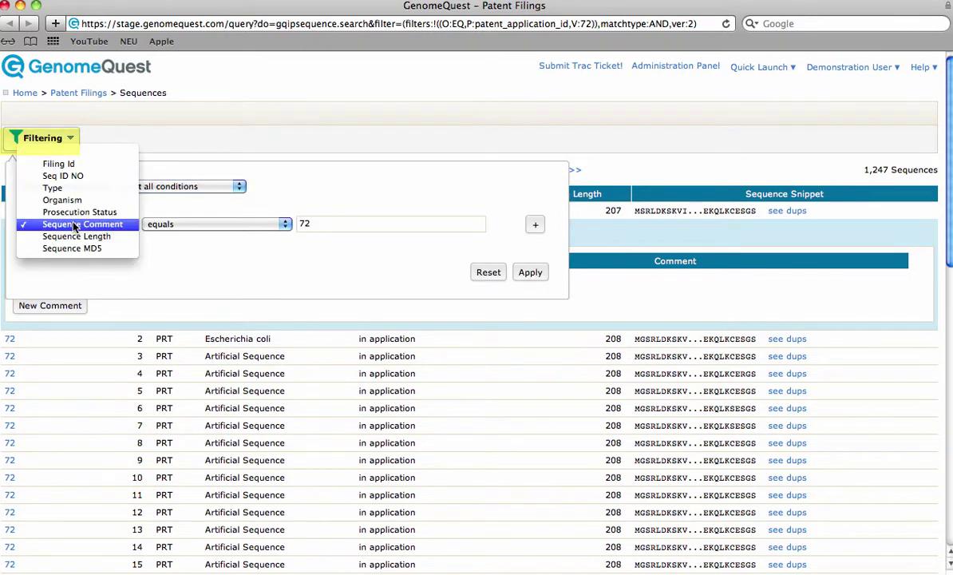
pyautogui.click(74, 225)
pyautogui.press('Tab')
pyautogui.press('Tab')
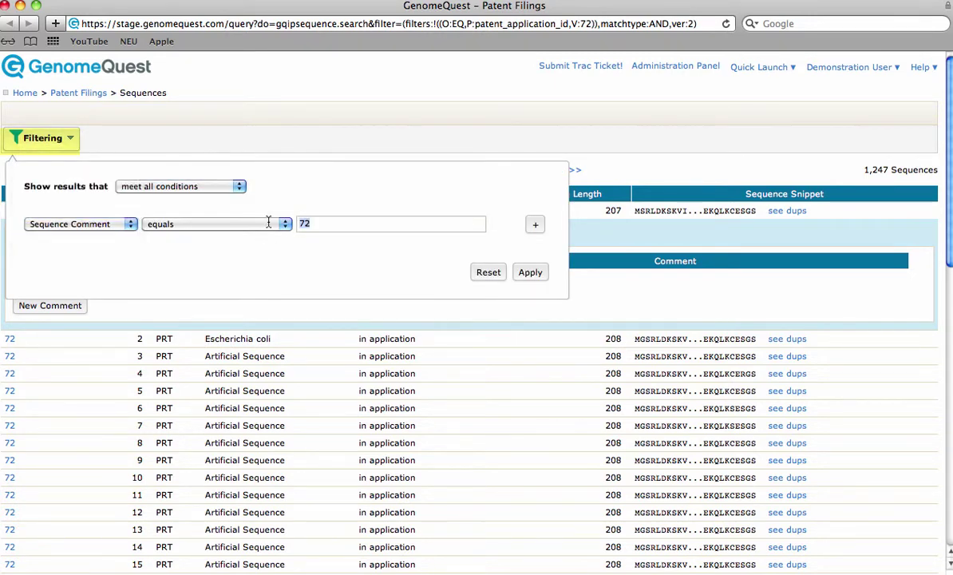
pyautogui.write('full length')
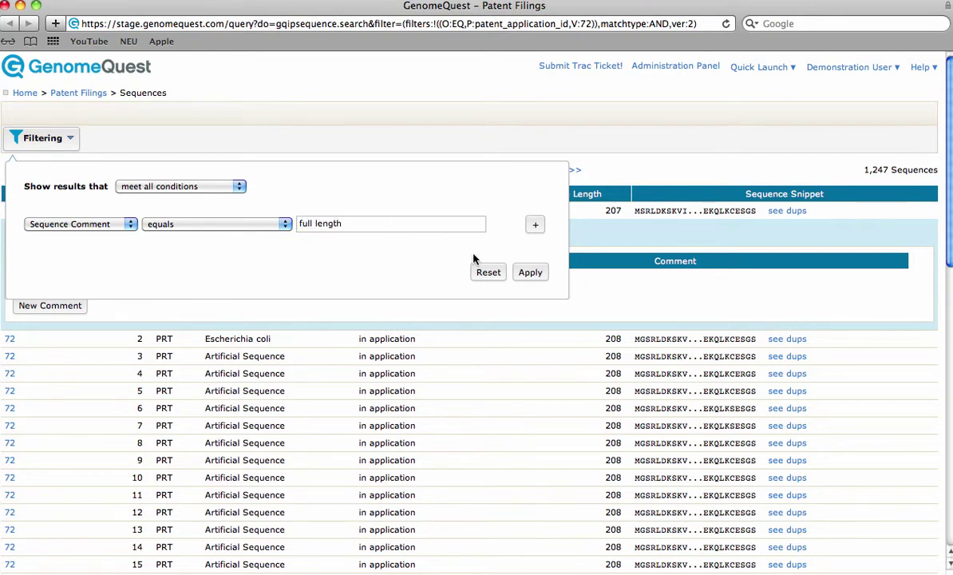
pyautogui.click(526, 272)
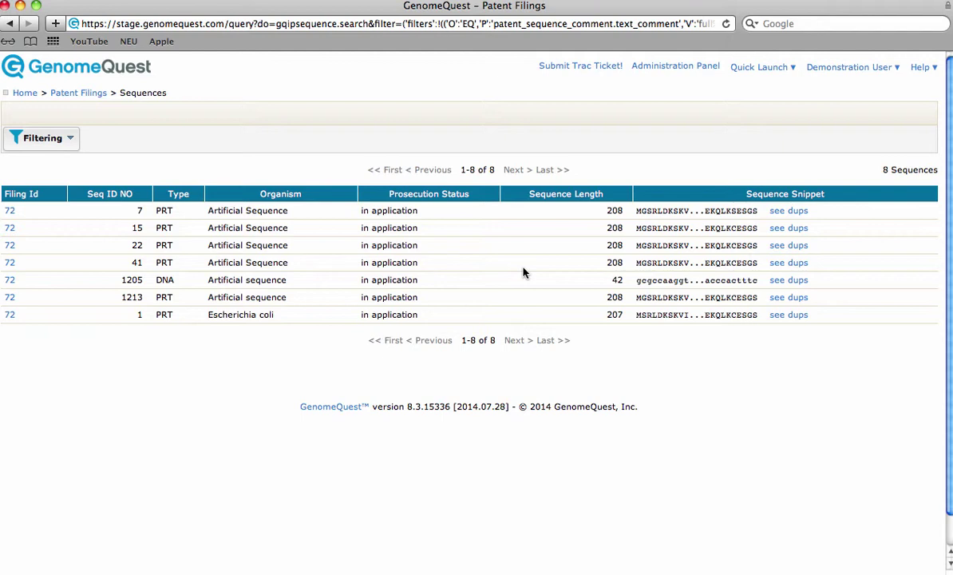
# Go back to the GenomeQuest Home page using the logo.
pyautogui.click(149, 69)
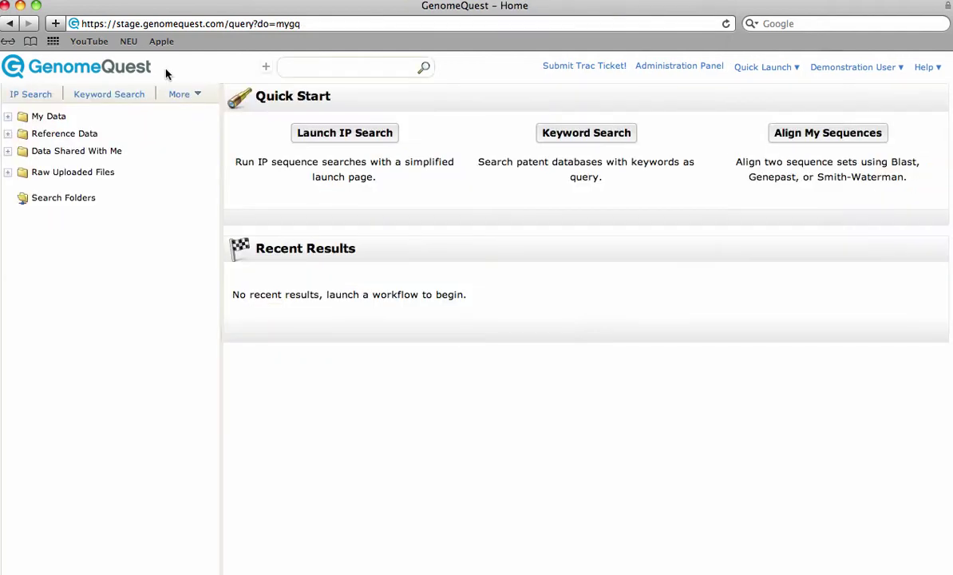